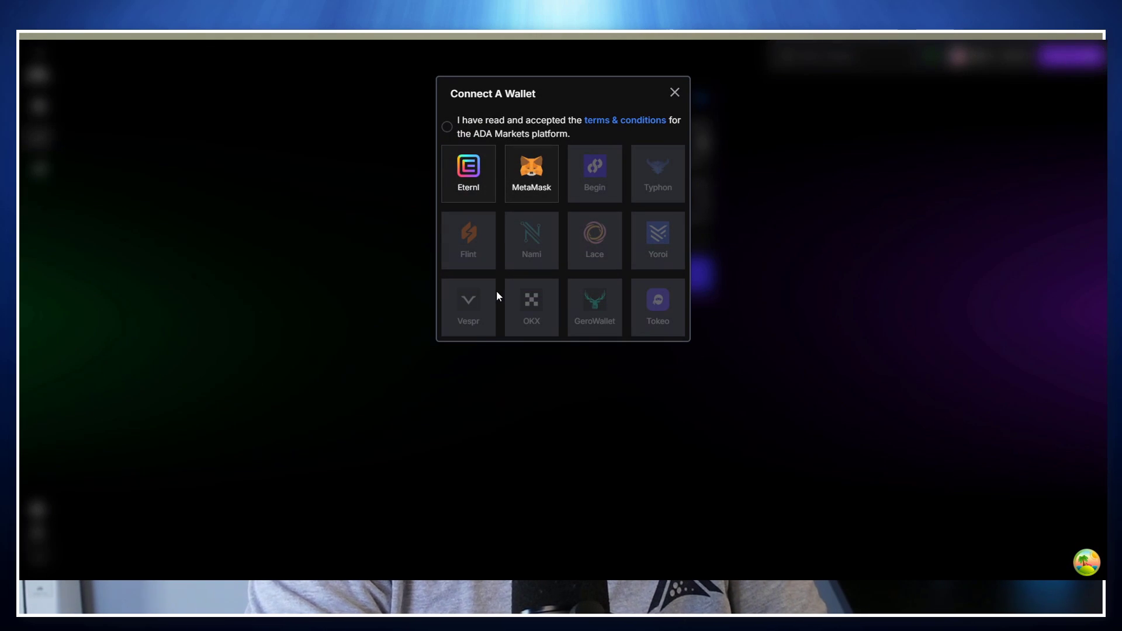
Accept the terms and choose MetaMask in Connect A Wallet to begin the Cardano snap connection
{"action": "left_click", "coordinate": [534, 177]}
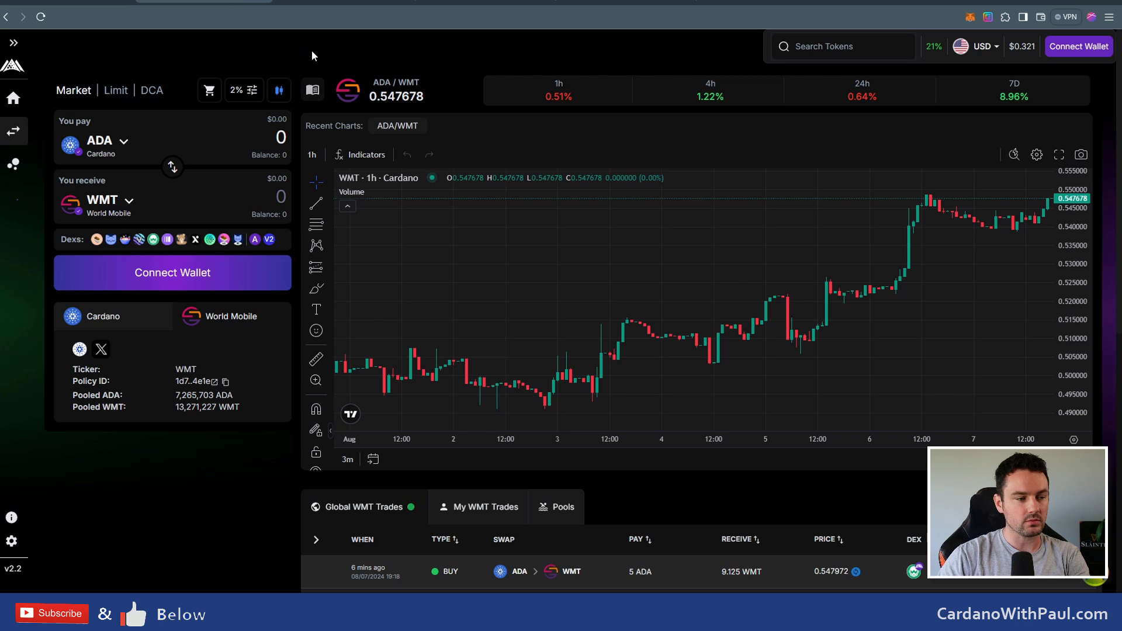
Hide the WMT price chart, pool details and trades, leaving only the ADA-to-WMT swap form
{"action": "left_click", "coordinate": [280, 92]}
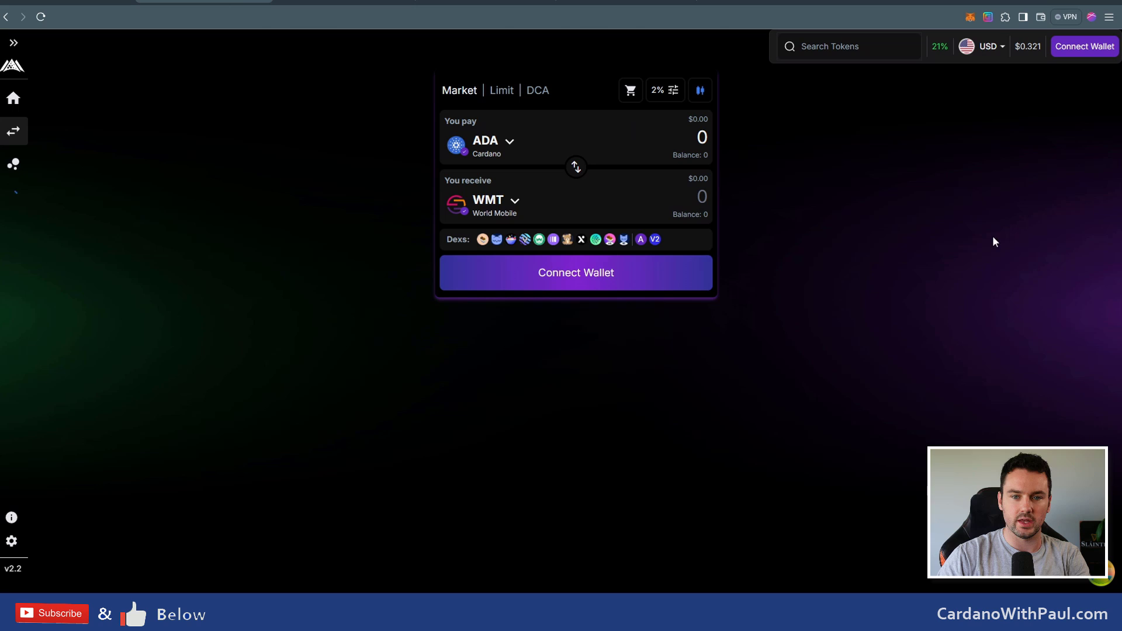
Go to the NuFi Web3 Wallet post on X and read it from the beginning
{"action": "left_click", "coordinate": [618, 3]}
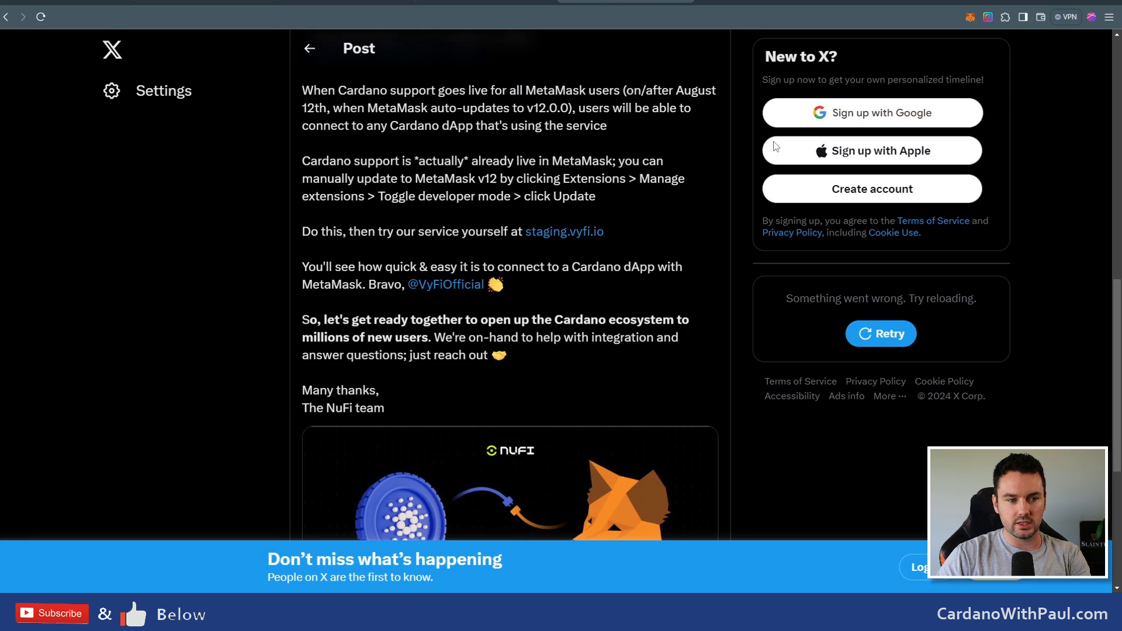
{"action": "scroll", "coordinate": [566, 399], "scroll_direction": "up", "scroll_amount": 1}
{"action": "scroll", "coordinate": [566, 399], "scroll_direction": "up", "scroll_amount": 10}
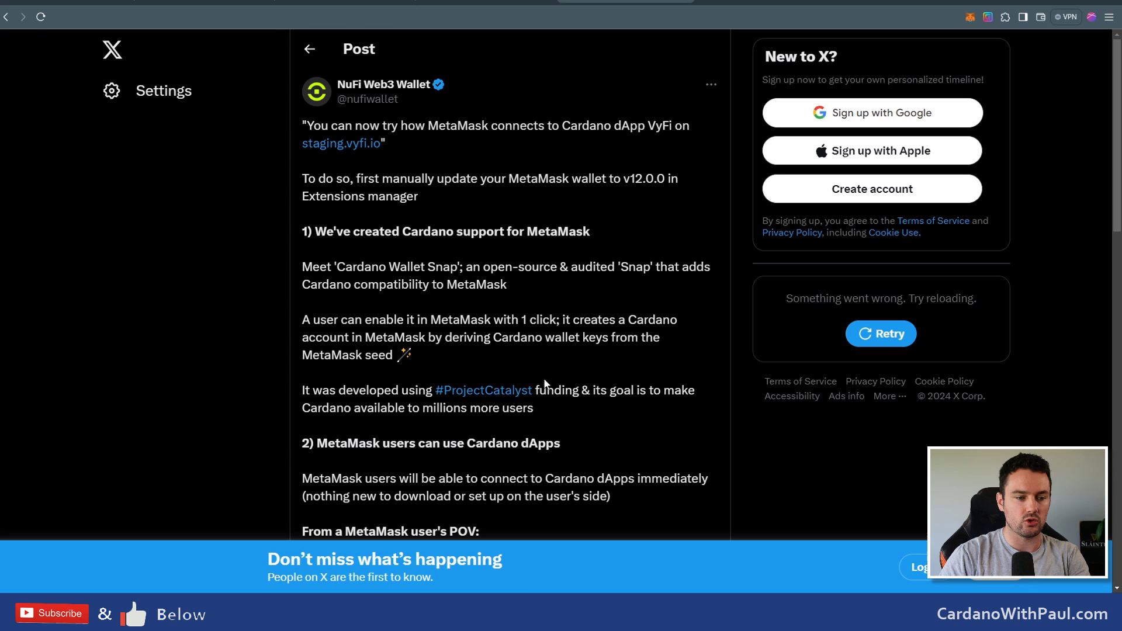
Return to the top of the MetaMask page 'Customize your wallet with MetaMask Snaps'
{"action": "left_click", "coordinate": [485, 3]}
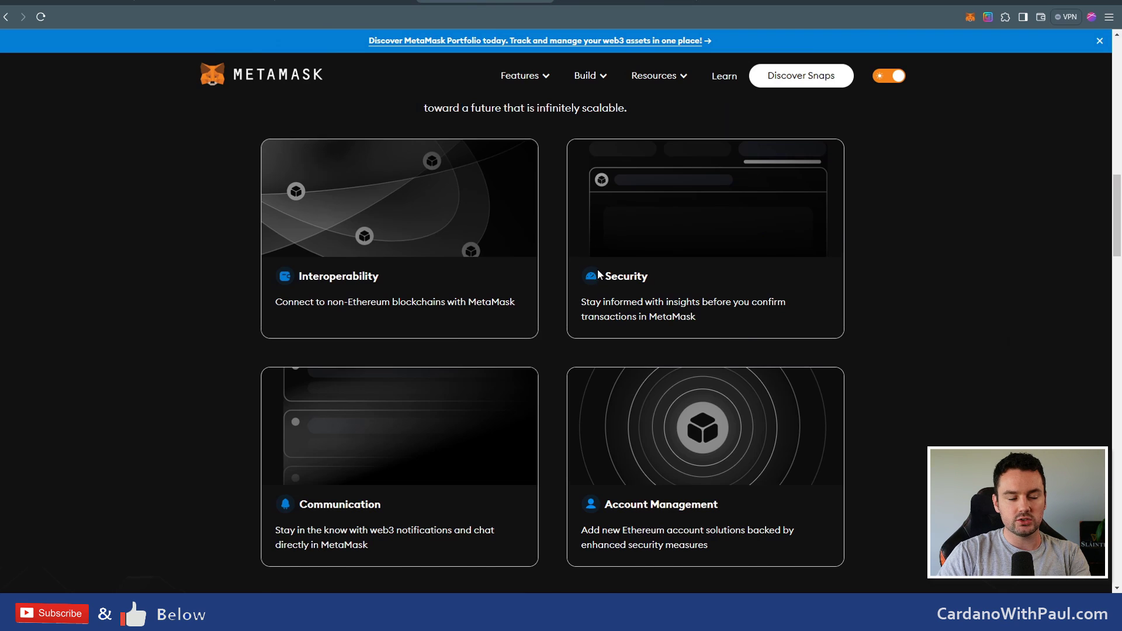
{"action": "scroll", "coordinate": [599, 274], "scroll_direction": "up", "scroll_amount": 10}
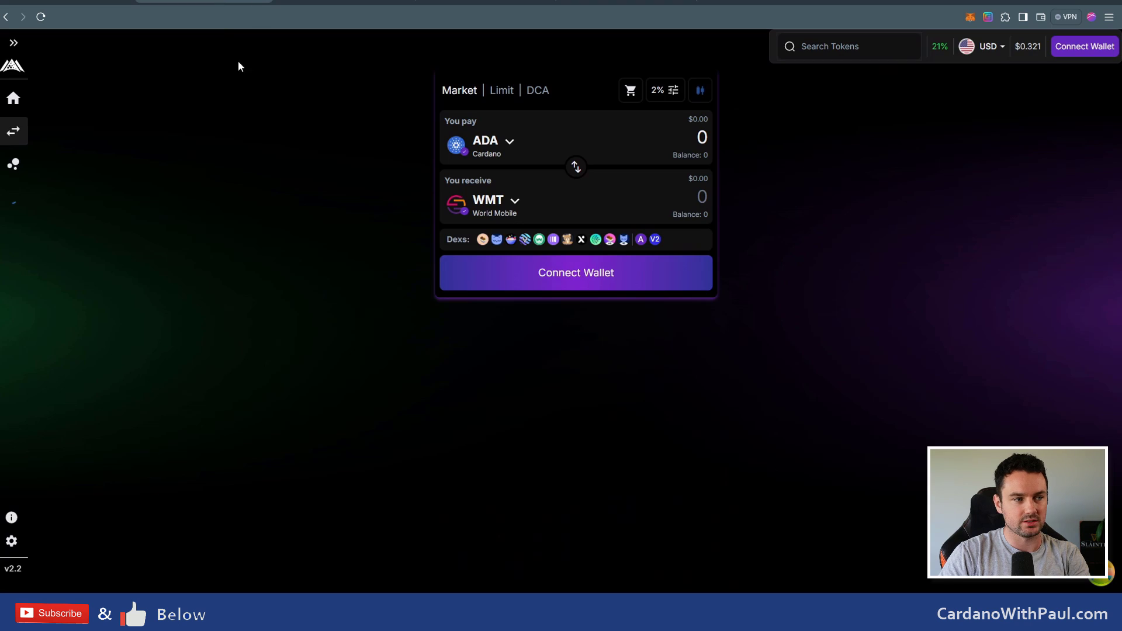
Back on ADA Markets, accept the terms and pick MetaMask from the Connect Wallet list
{"action": "left_click", "coordinate": [232, 5]}
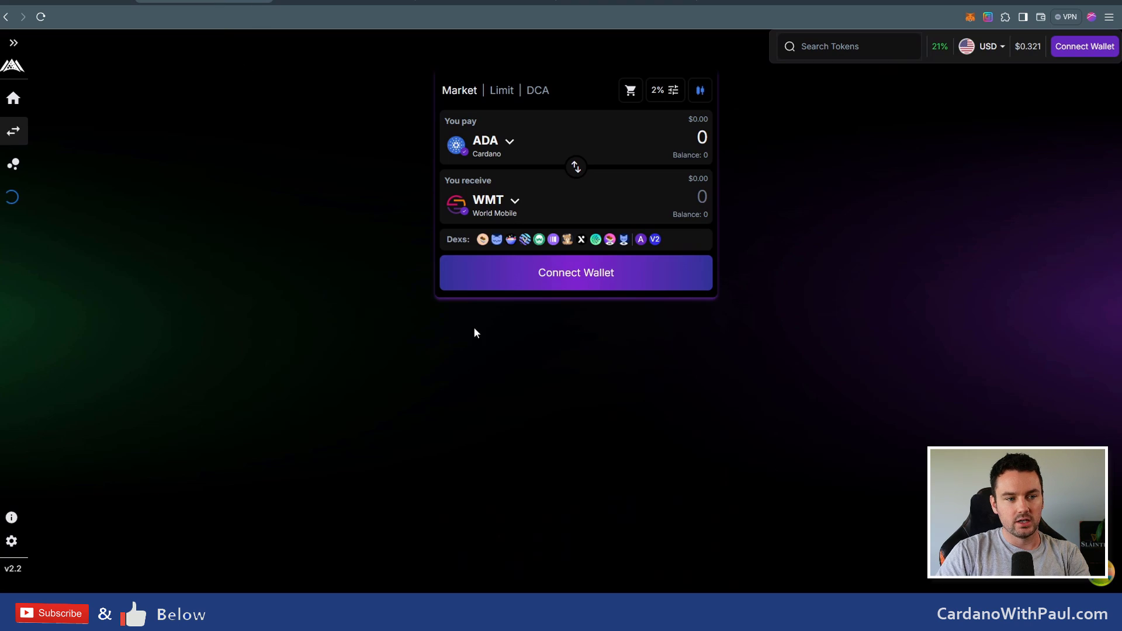
{"action": "left_click", "coordinate": [1084, 50]}
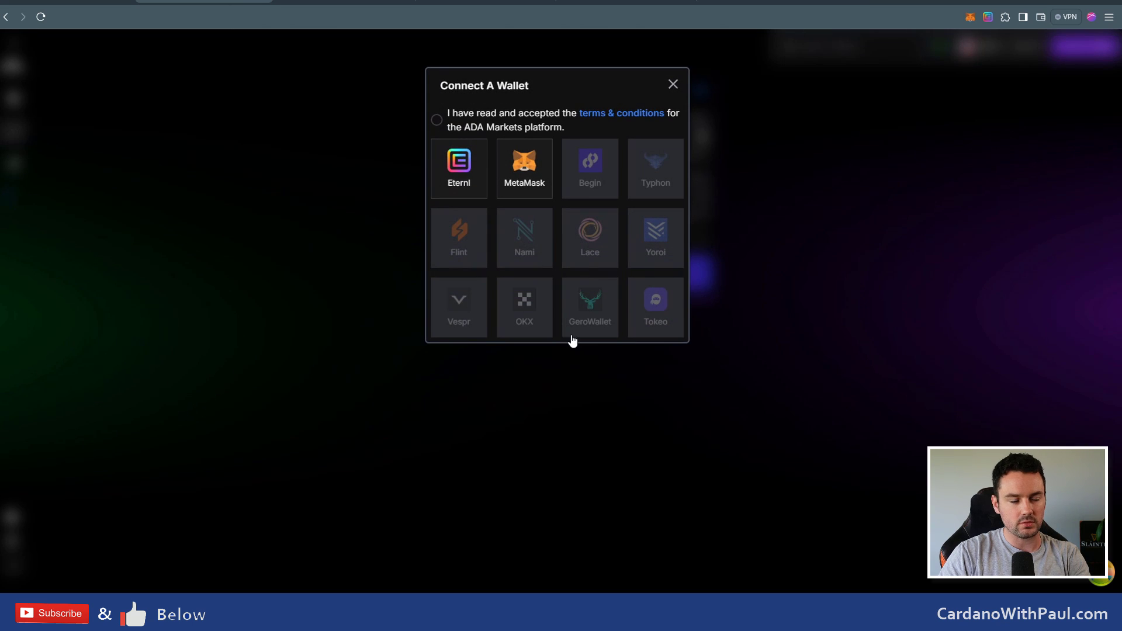
{"action": "left_click", "coordinate": [437, 121]}
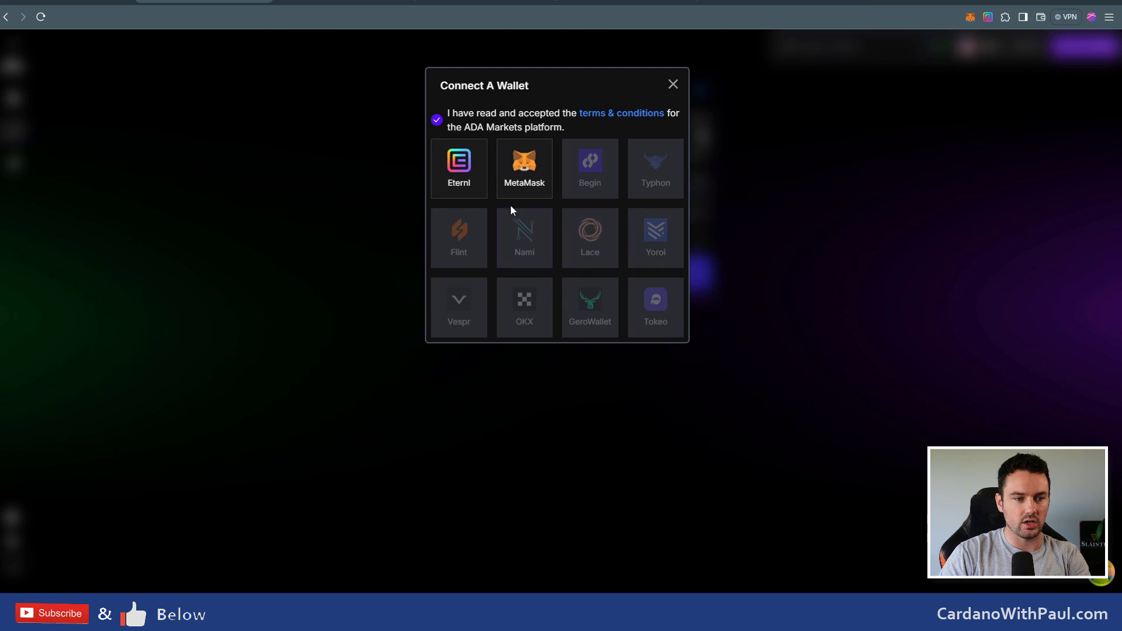
{"action": "left_click", "coordinate": [526, 169]}
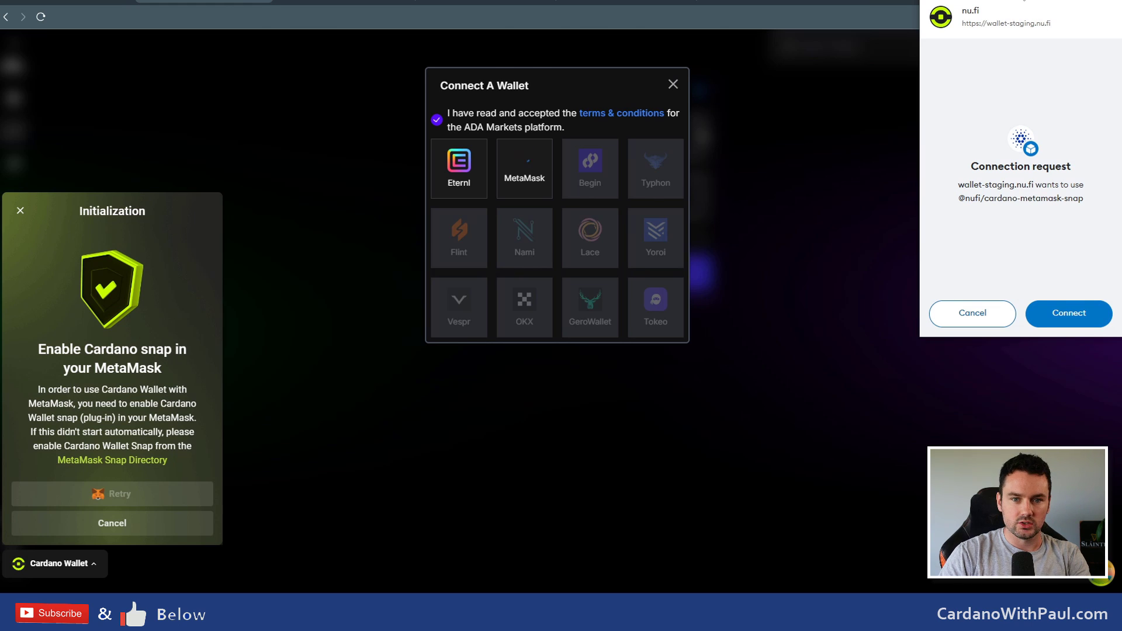
Centre the MetaMask popup, approve the nu.fi connection, and review the Cardano Wallet snap permissions
{"action": "left_click_drag", "start_coordinate": [1032, 2], "coordinate": [616, 83]}
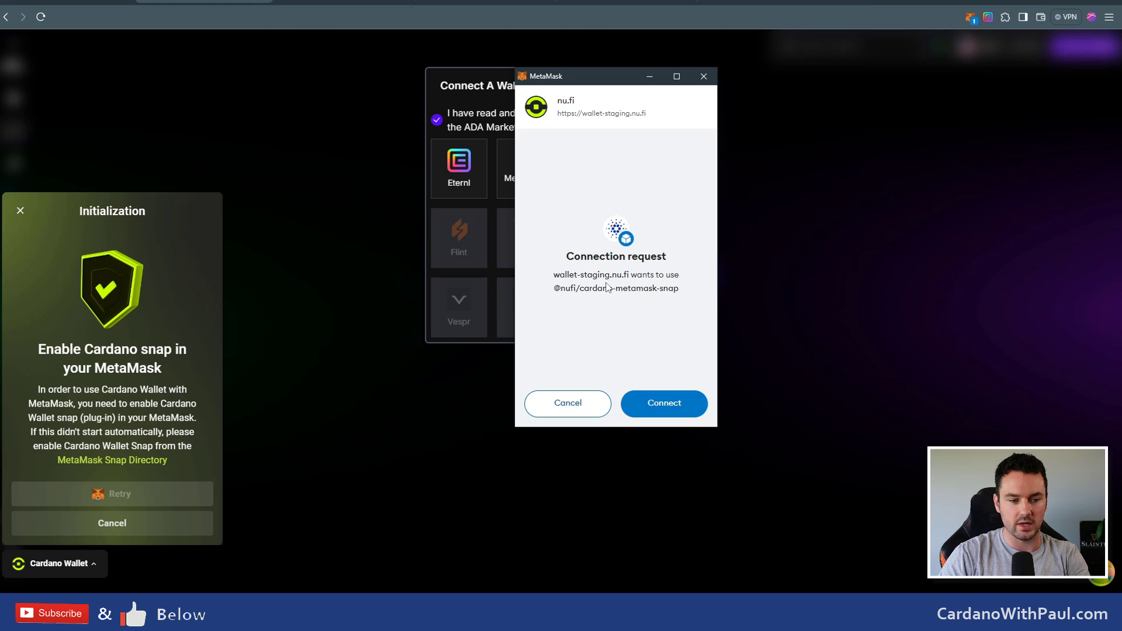
{"action": "left_click", "coordinate": [670, 408]}
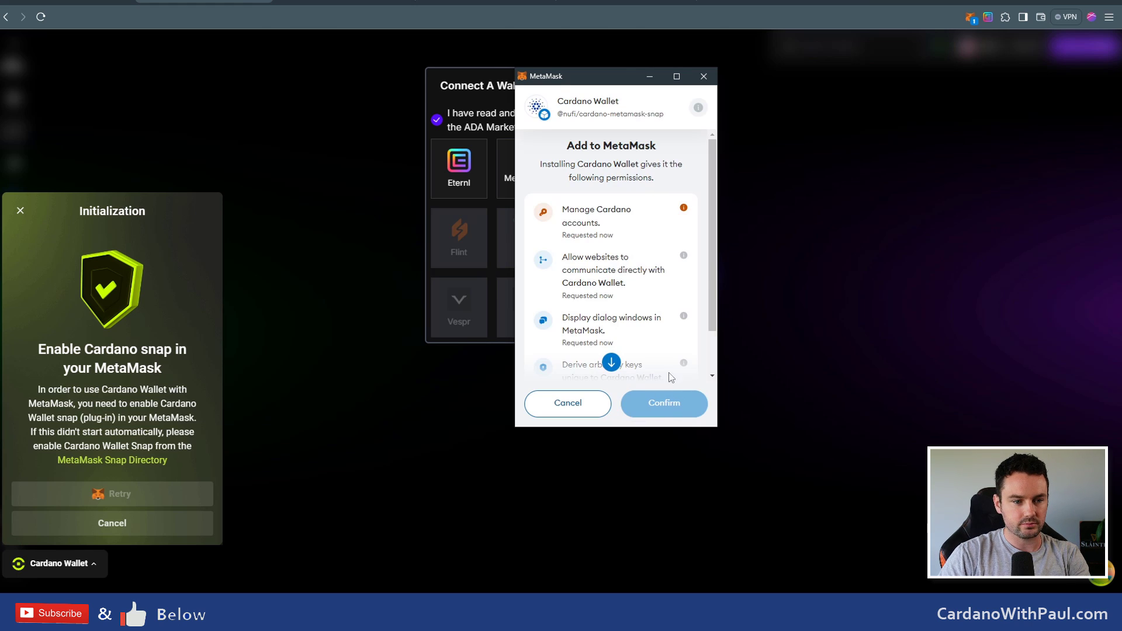
{"action": "scroll", "coordinate": [681, 298], "scroll_direction": "down", "scroll_amount": 1}
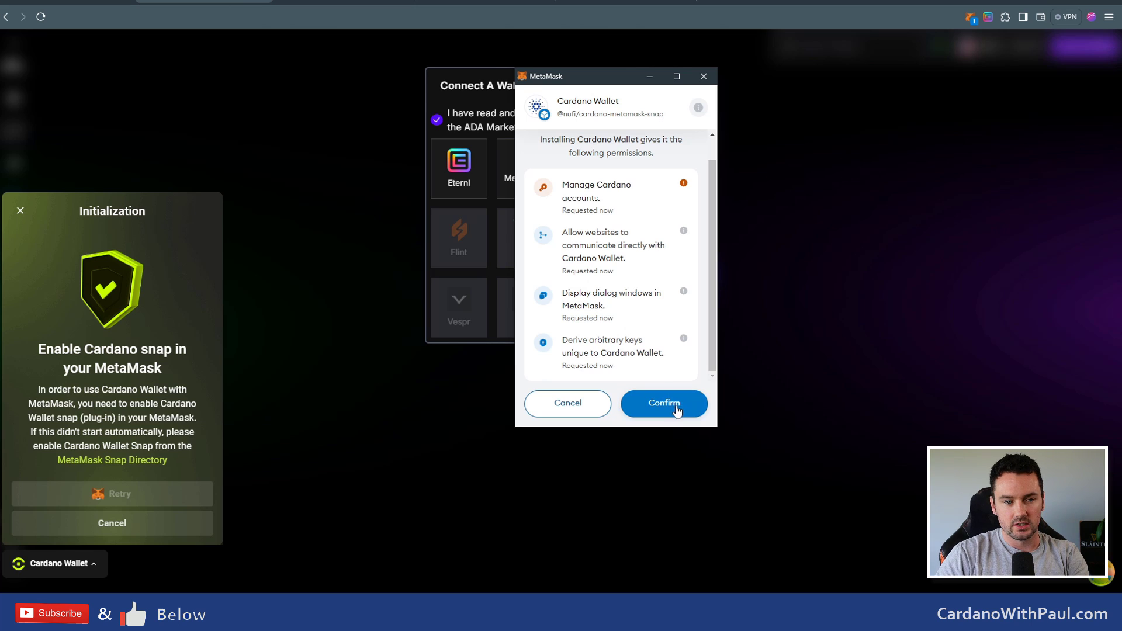
Confirm the permissions and install the Cardano Wallet snap, dismissing the completion notice
{"action": "left_click", "coordinate": [675, 409]}
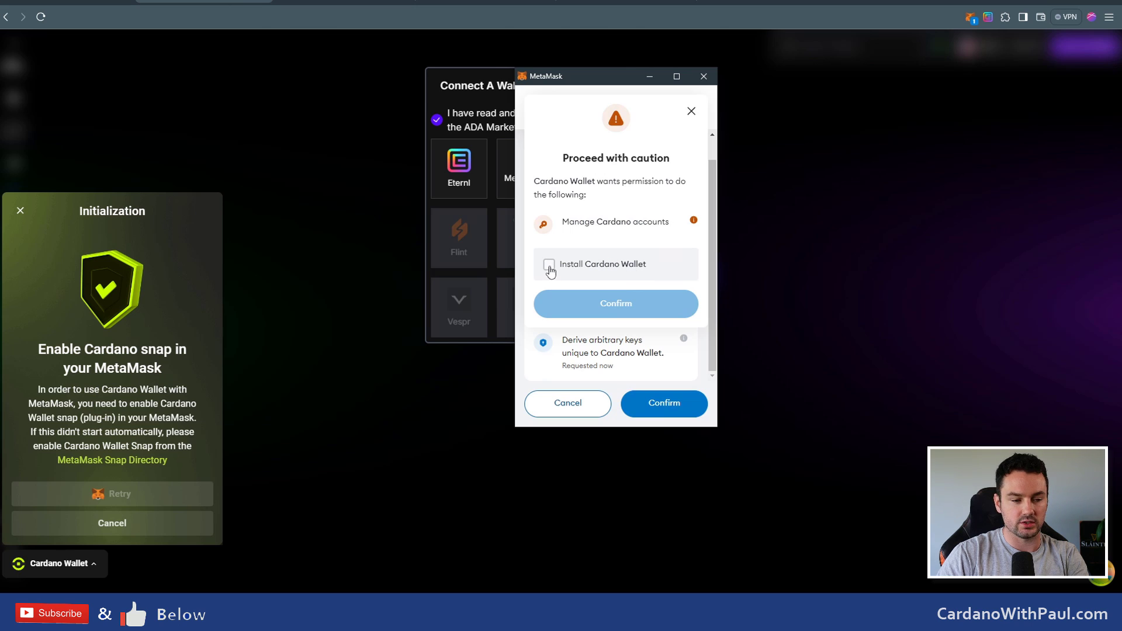
{"action": "left_click", "coordinate": [550, 266]}
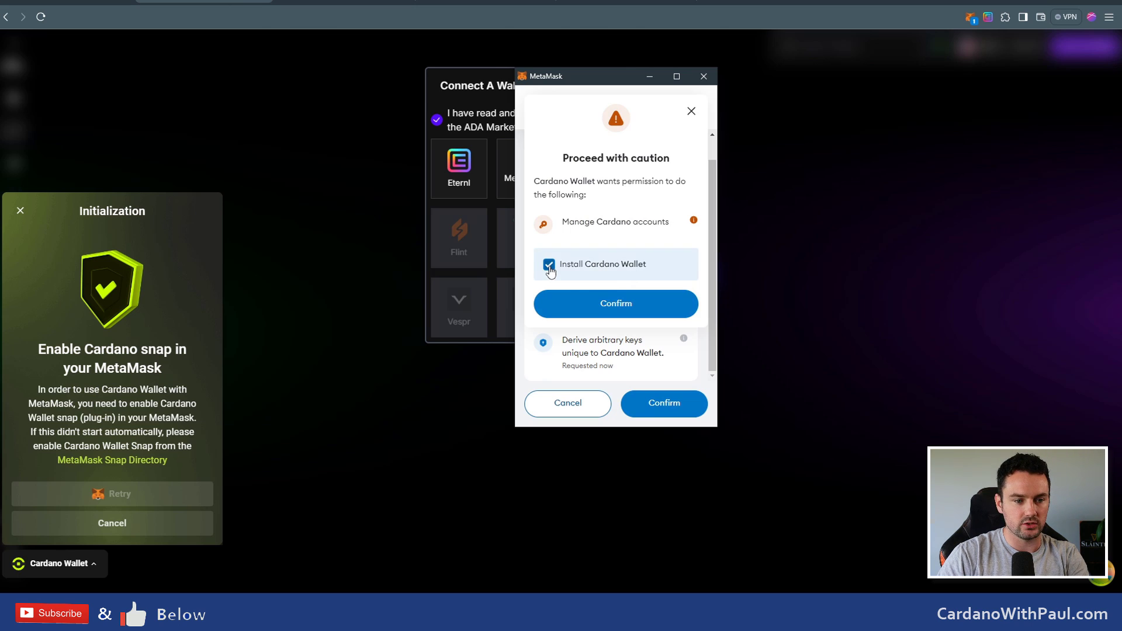
{"action": "left_click", "coordinate": [630, 310]}
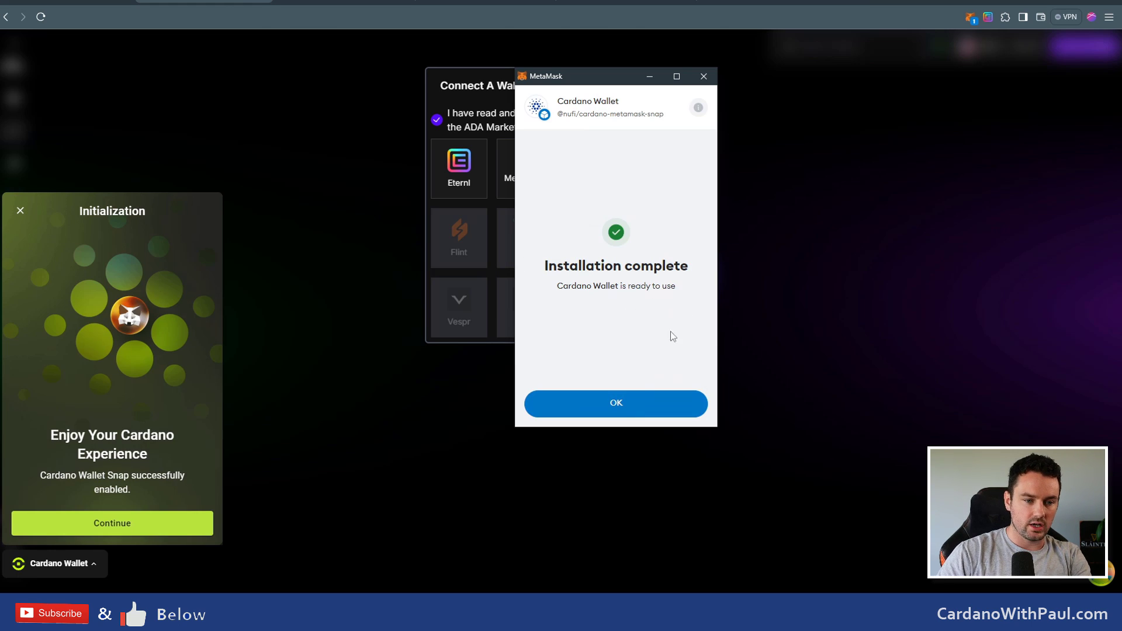
{"action": "left_click", "coordinate": [615, 406]}
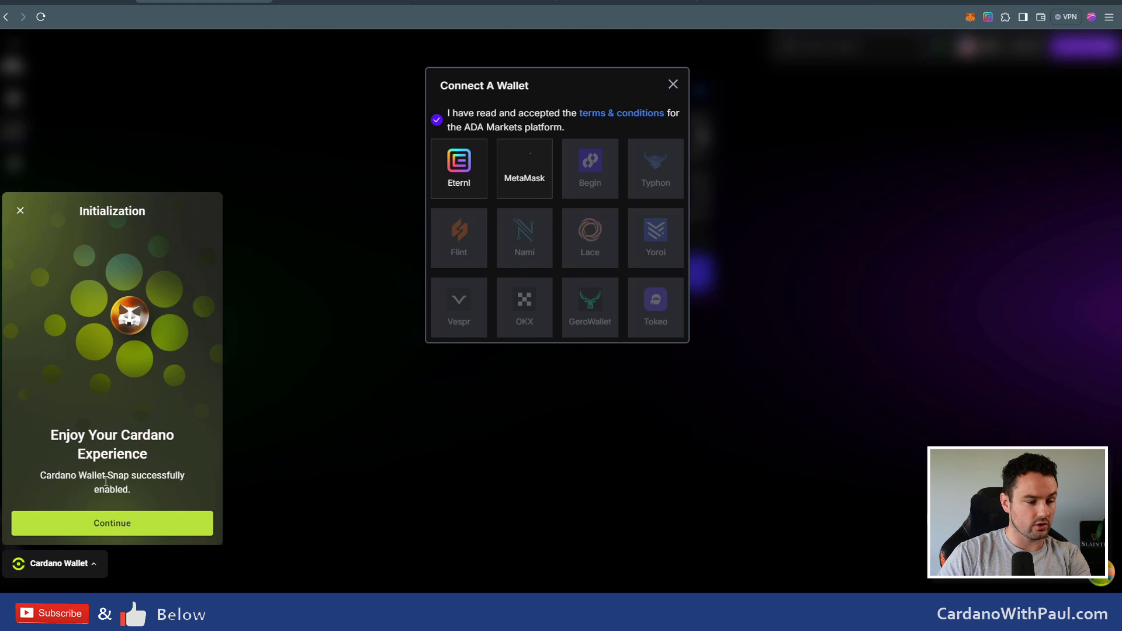
Continue past the snap-enabled notice and skip the Cardano Wallet introduction
{"action": "left_click", "coordinate": [106, 526]}
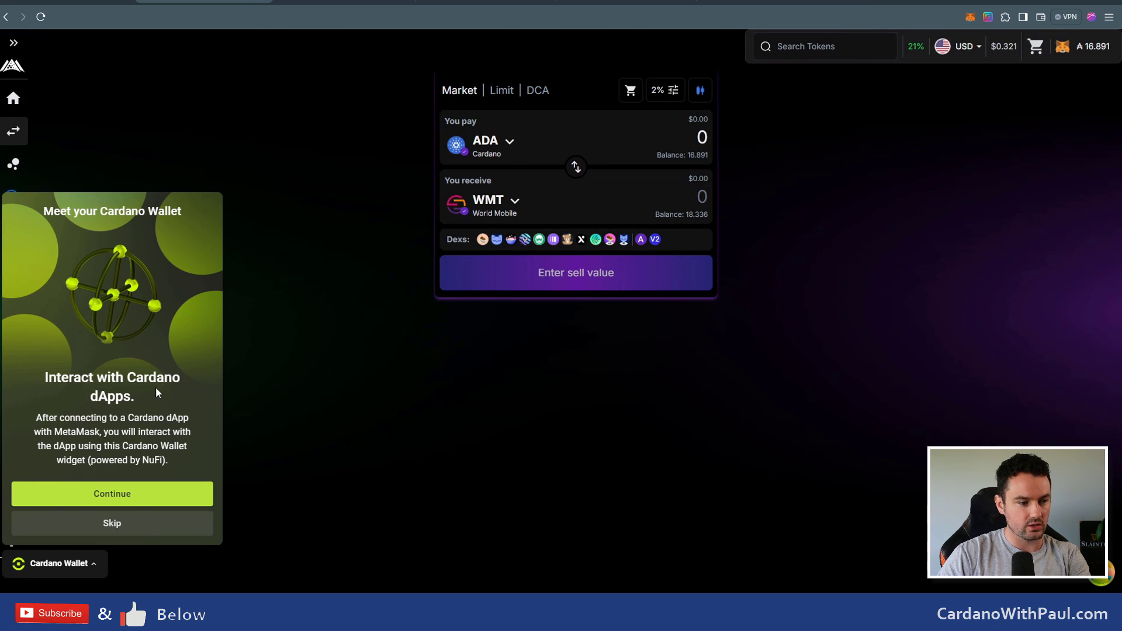
{"action": "left_click", "coordinate": [115, 528]}
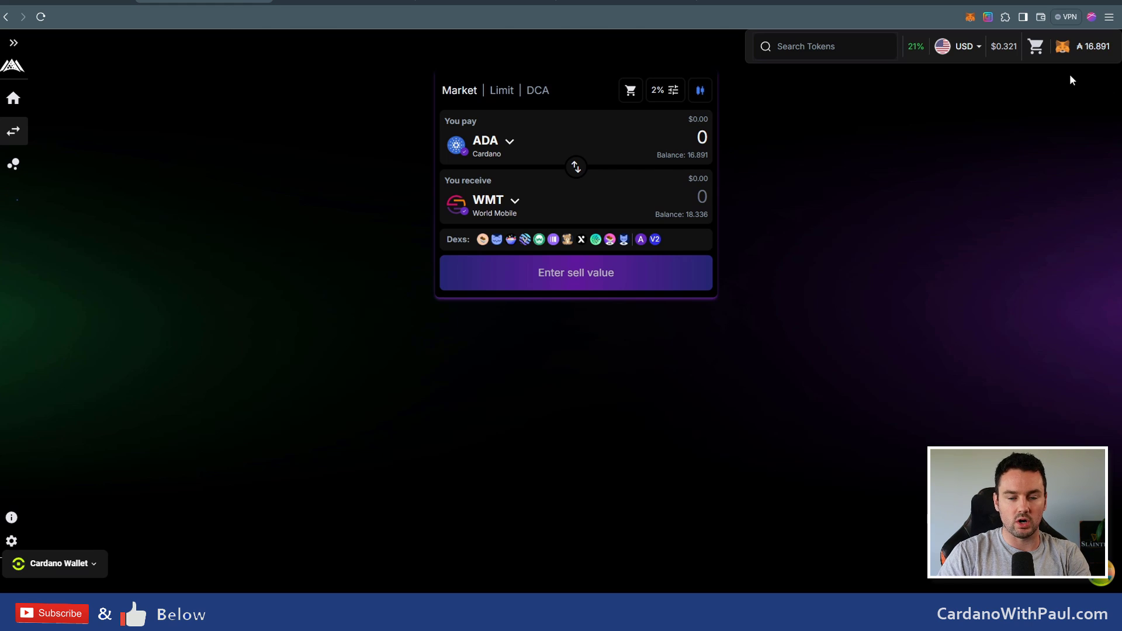
Show the Cardano Wallet panel with 16.890797 ADA and 18.335636 WMT, and check MetaMask's networks
{"action": "left_click", "coordinate": [86, 568]}
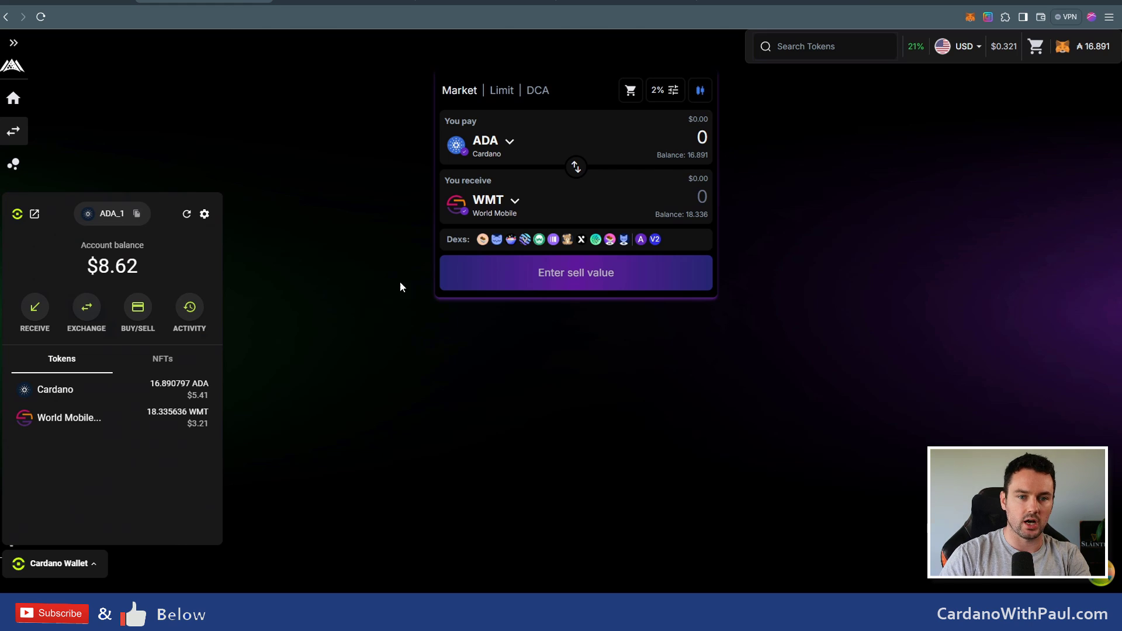
{"action": "left_click", "coordinate": [970, 17]}
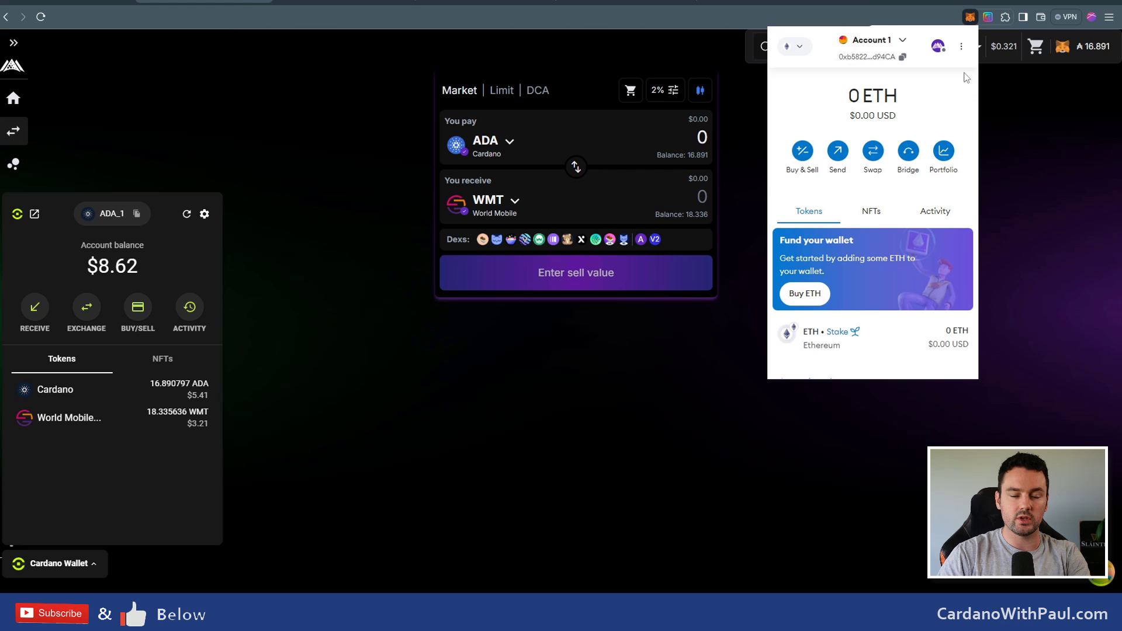
{"action": "left_click", "coordinate": [799, 46]}
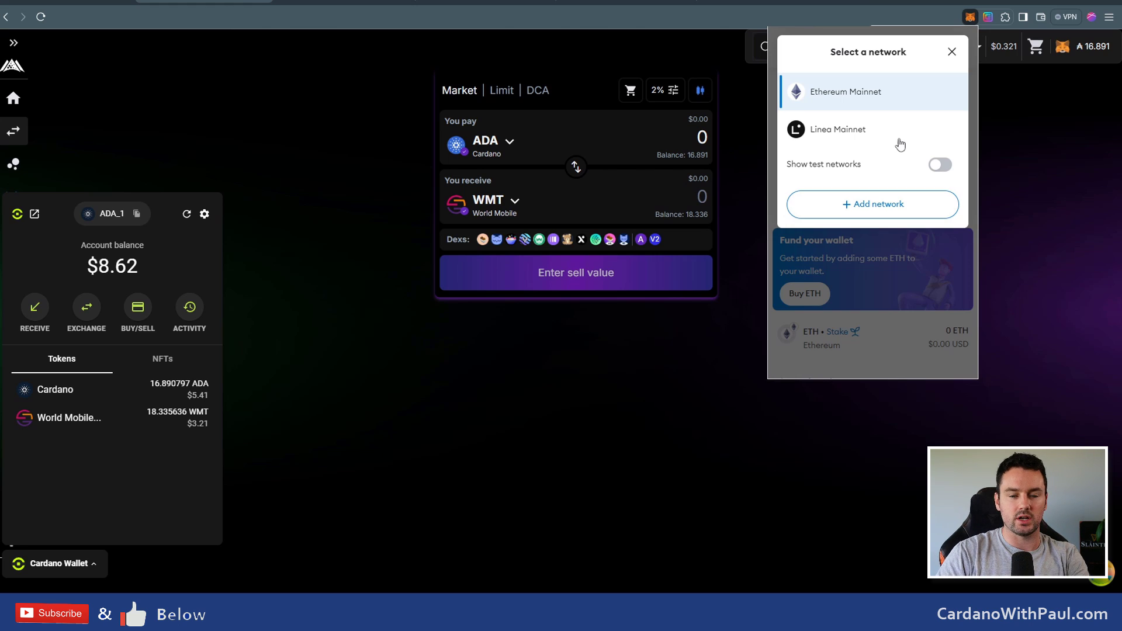
{"action": "left_click", "coordinate": [953, 53]}
{"action": "left_click", "coordinate": [1068, 210]}
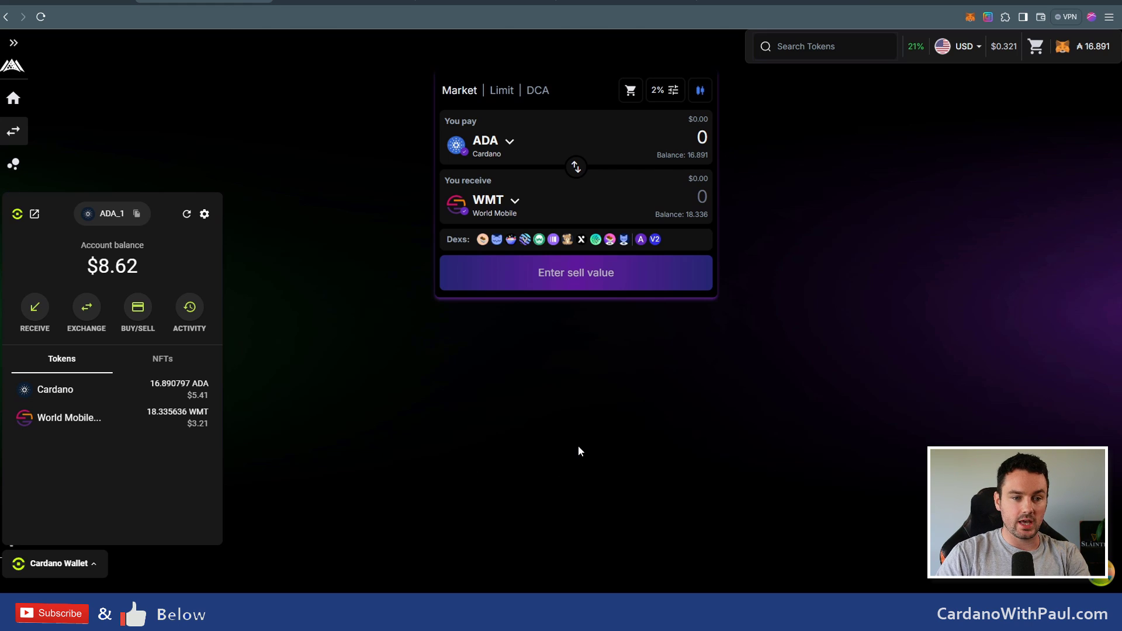
Enter 5 ADA as the pay amount, getting a 9.124 WMT quote via WingRiders
{"action": "left_click", "coordinate": [673, 142]}
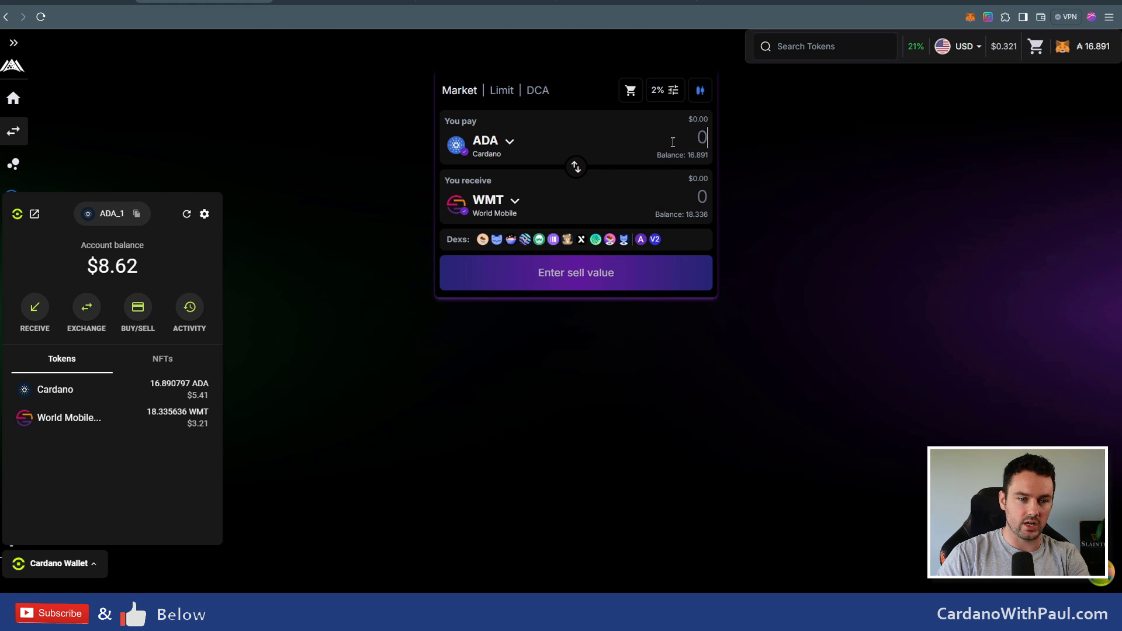
{"action": "type", "text": "5"}
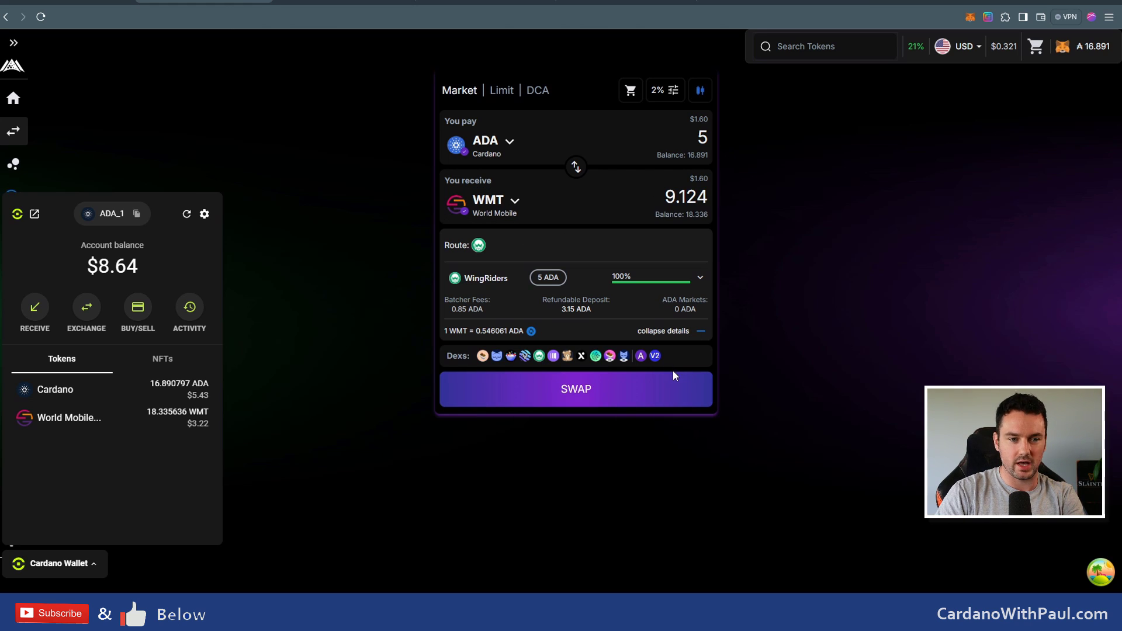
Submit and sign the 5 ADA to WMT swap, reaching MetaMask's approval (9 ADA output, 0.189745 ADA fee)
{"action": "left_click", "coordinate": [574, 392]}
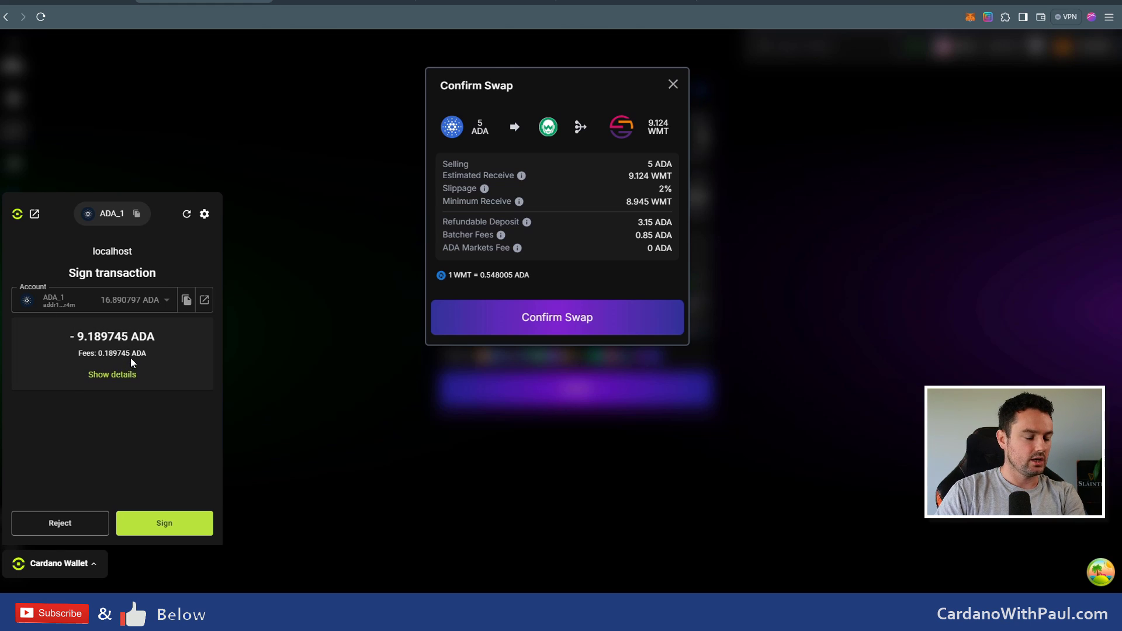
{"action": "left_click", "coordinate": [175, 524]}
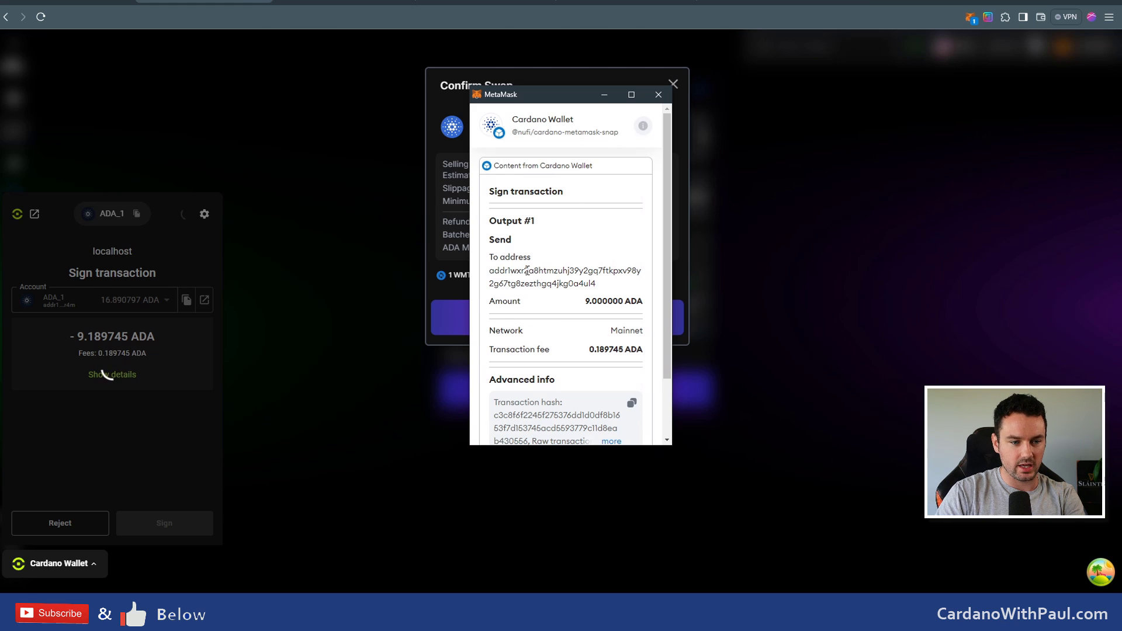
{"action": "scroll", "coordinate": [531, 253], "scroll_direction": "down", "scroll_amount": 2}
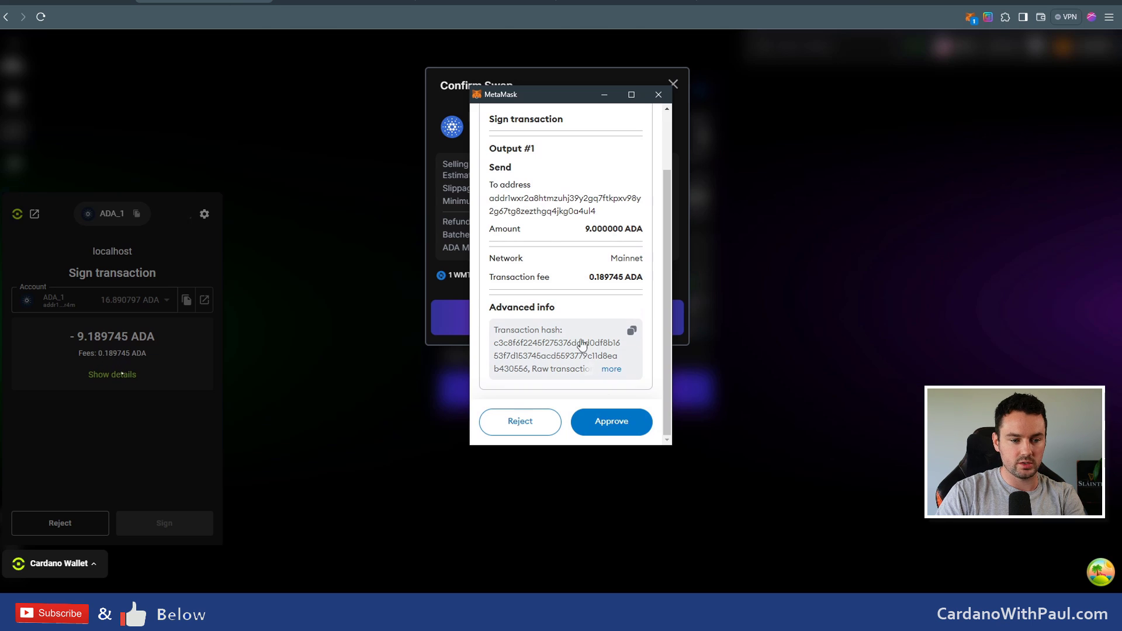
Approve the swap so the wallet shows 27.460055 WMT and 10.851052 ADA, then return to NuFi's X post
{"action": "left_click", "coordinate": [619, 423]}
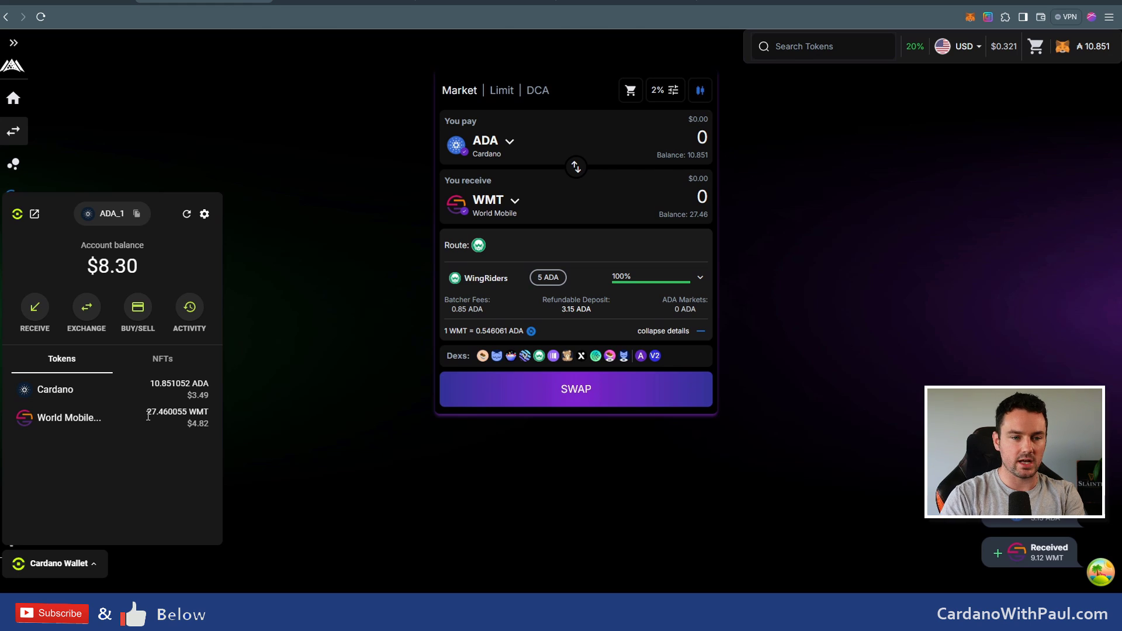
{"action": "left_click", "coordinate": [594, 2]}
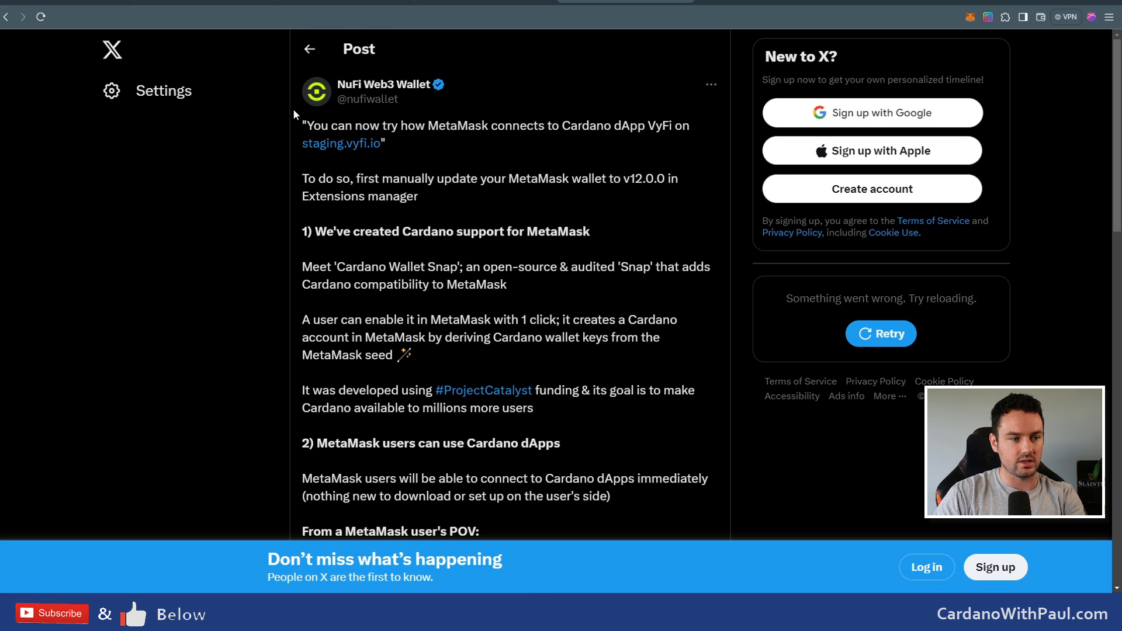
{"action": "left_click", "coordinate": [73, 2]}
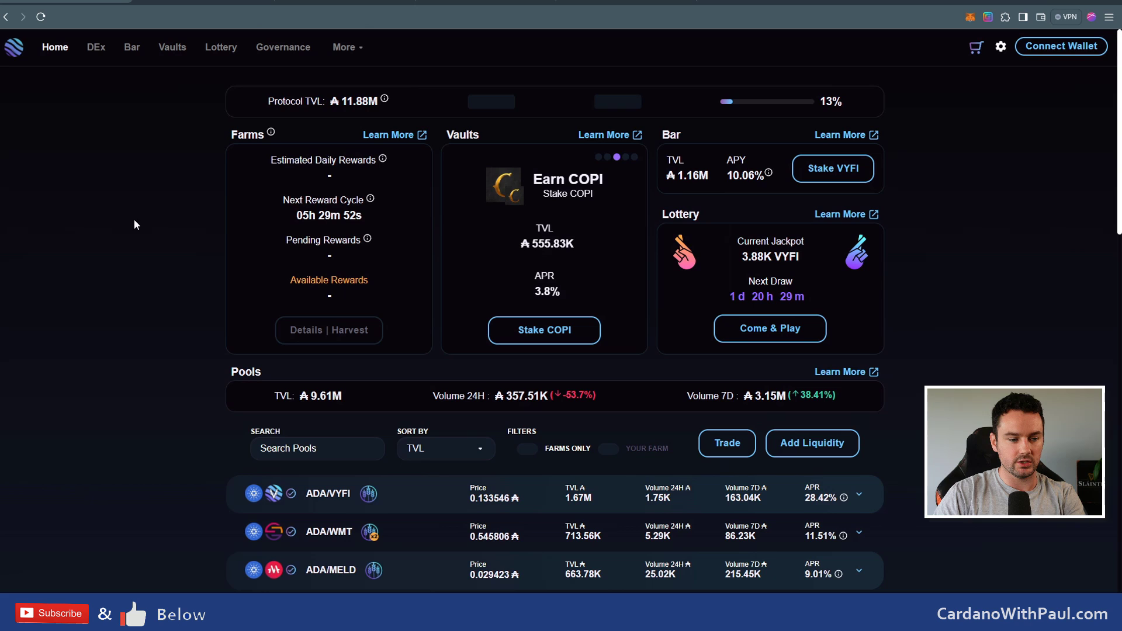
{"action": "left_click", "coordinate": [1061, 47]}
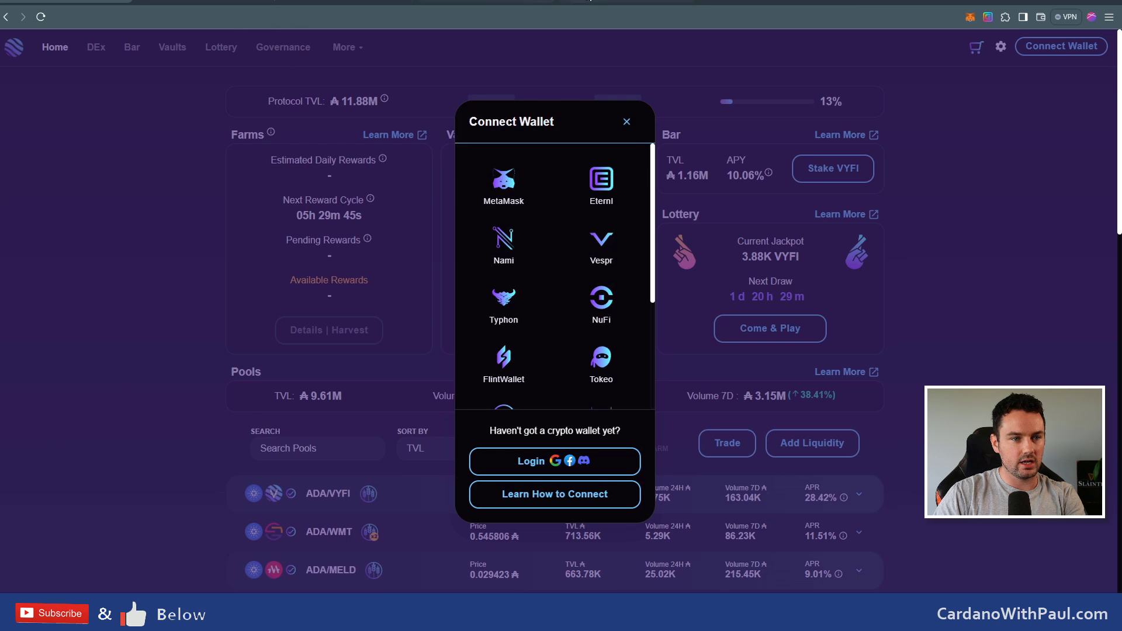
{"action": "left_click", "coordinate": [591, 1]}
{"action": "scroll", "coordinate": [475, 287], "scroll_direction": "down", "scroll_amount": 6}
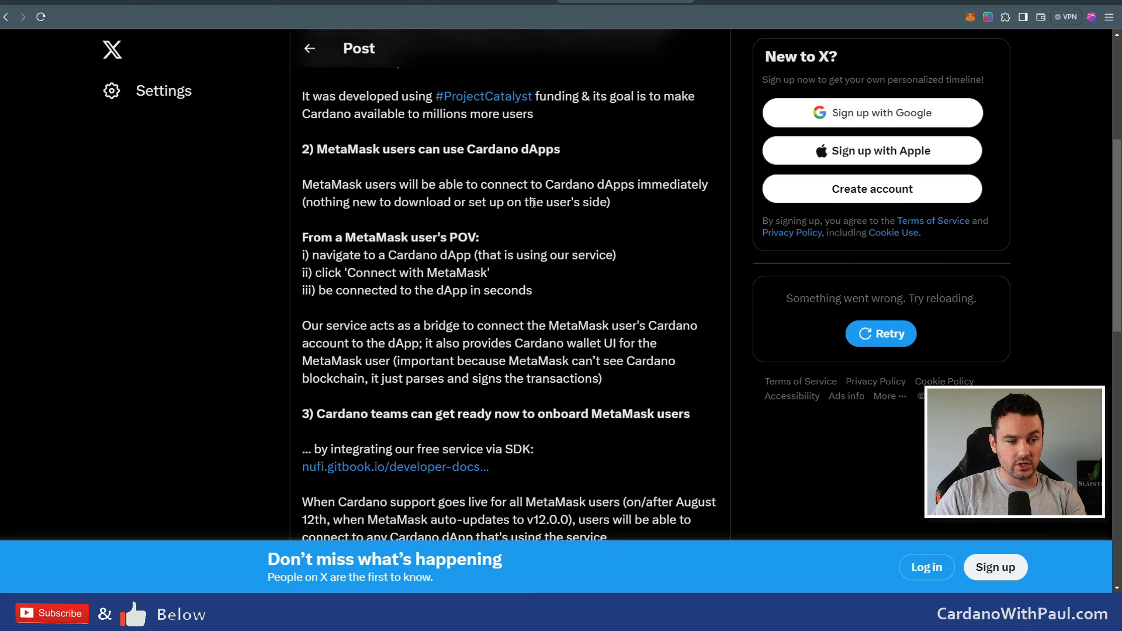
Highlight the August 12th rollout sentence in NuFi's post, then clear the selection
{"action": "scroll", "coordinate": [533, 203], "scroll_direction": "down", "scroll_amount": 3}
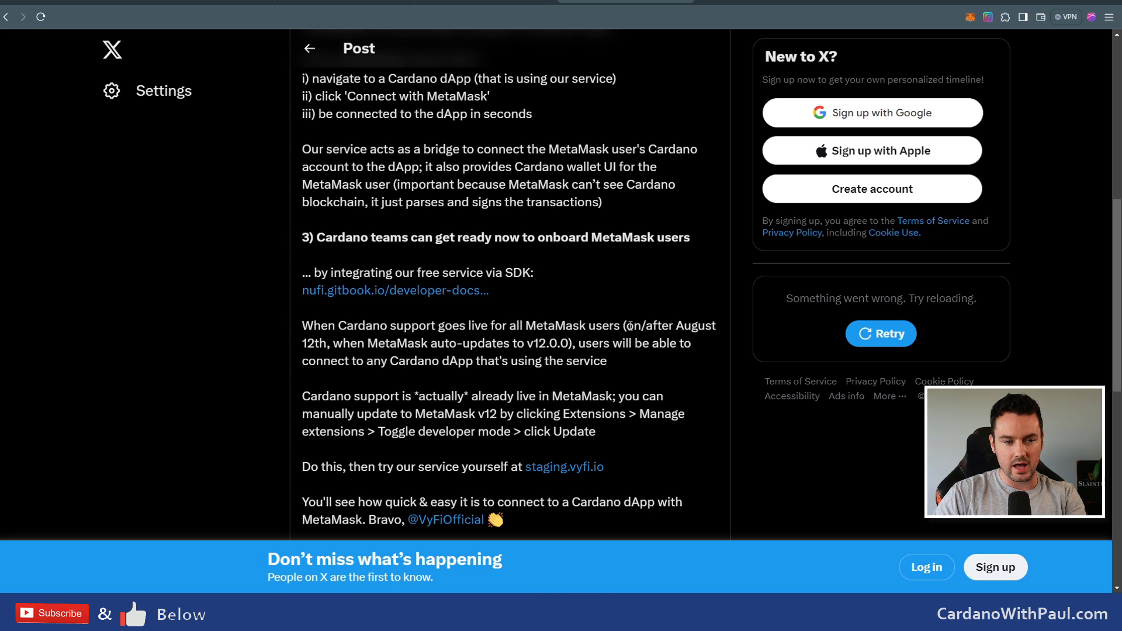
{"action": "left_click_drag", "start_coordinate": [629, 326], "coordinate": [334, 344]}
{"action": "left_click", "coordinate": [438, 345]}
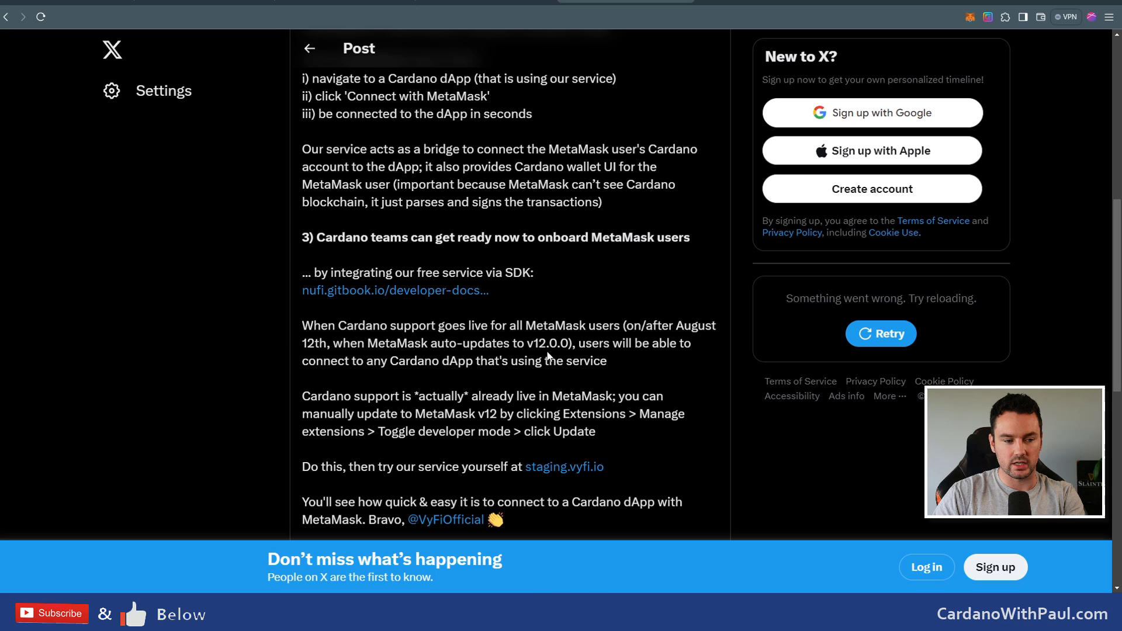
Scroll up and down through the rest of NuFi's post on Cardano support in MetaMask
{"action": "scroll", "coordinate": [534, 383], "scroll_direction": "down", "scroll_amount": 2}
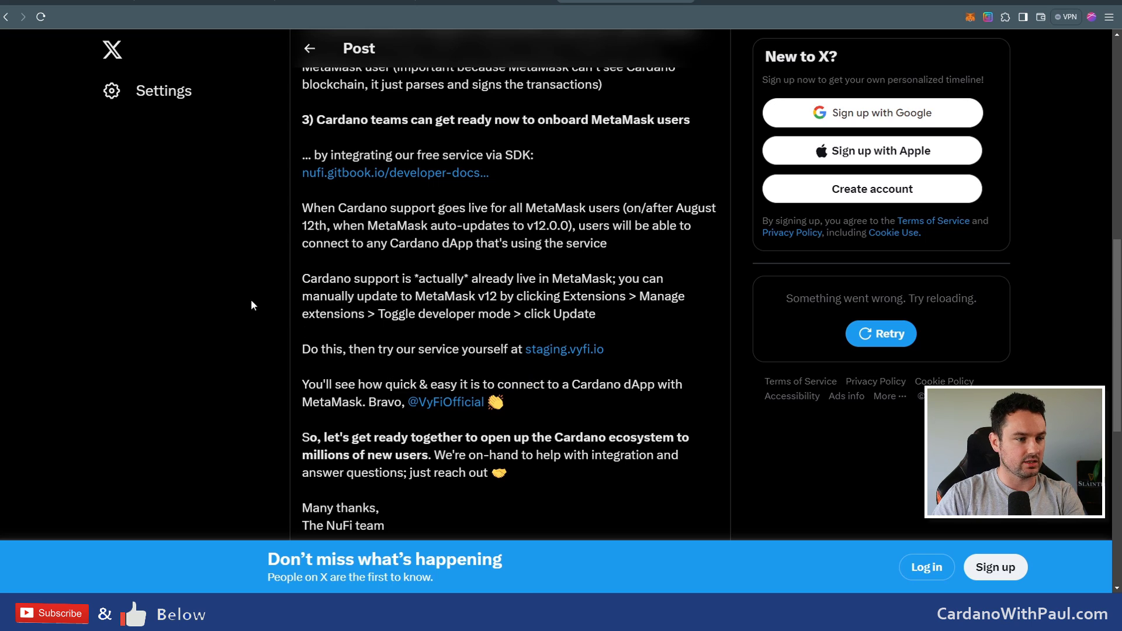
{"action": "scroll", "coordinate": [136, 86], "scroll_direction": "up", "scroll_amount": 3}
{"action": "scroll", "coordinate": [515, 378], "scroll_direction": "down", "scroll_amount": 3}
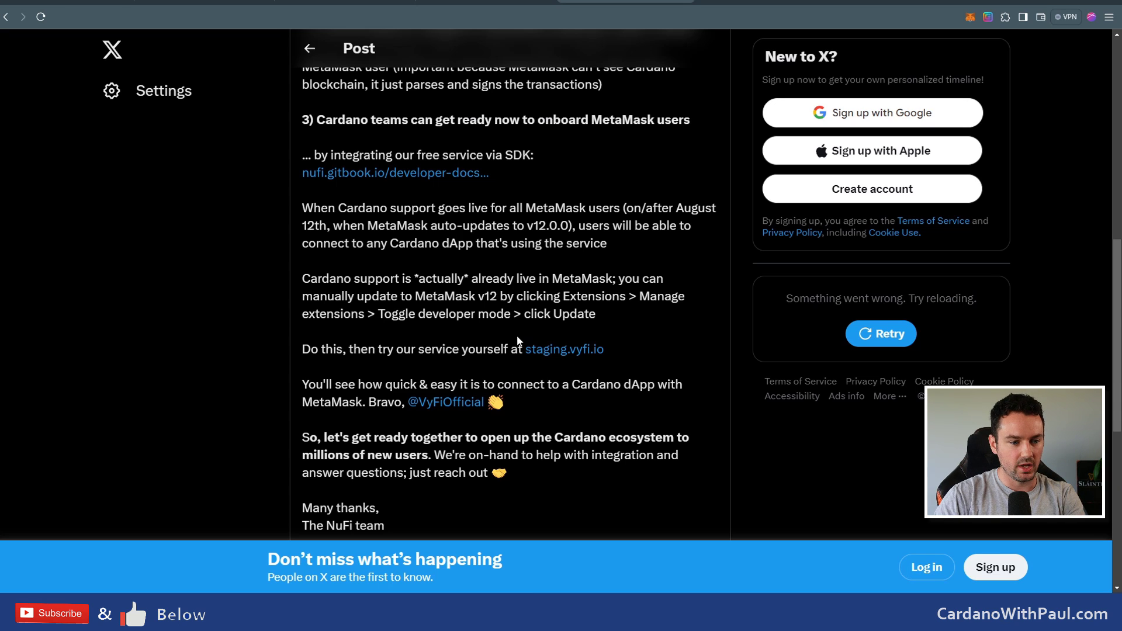
{"action": "scroll", "coordinate": [516, 335], "scroll_direction": "down", "scroll_amount": 5}
{"action": "scroll", "coordinate": [495, 332], "scroll_direction": "up", "scroll_amount": 5}
{"action": "scroll", "coordinate": [495, 331], "scroll_direction": "up", "scroll_amount": 1}
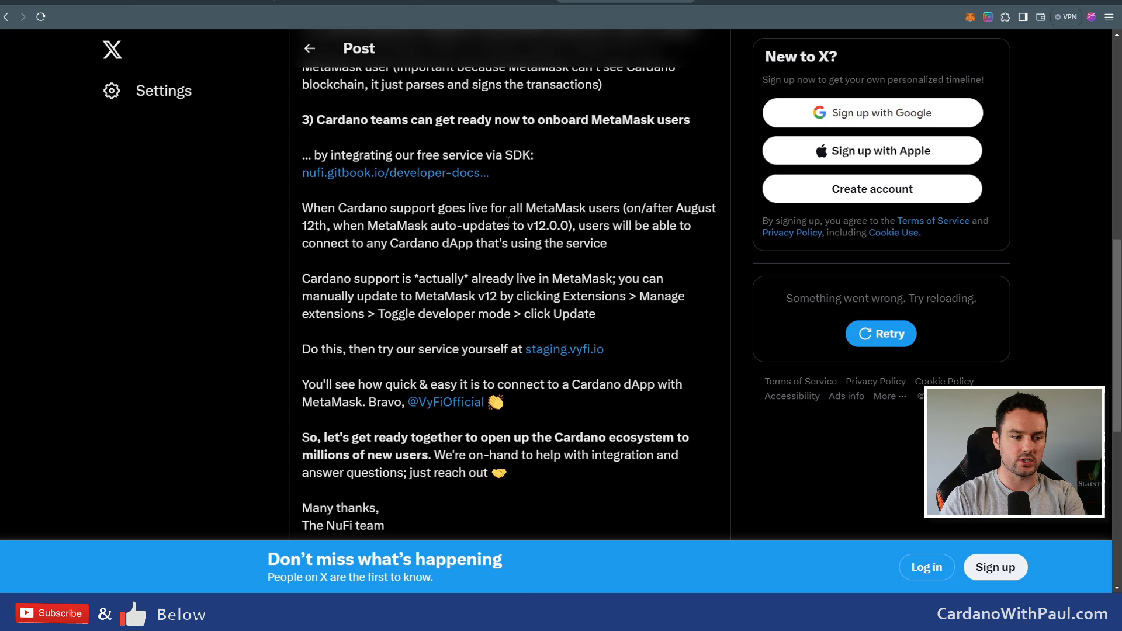
{"action": "scroll", "coordinate": [508, 221], "scroll_direction": "up", "scroll_amount": 2}
{"action": "scroll", "coordinate": [514, 228], "scroll_direction": "up", "scroll_amount": 2}
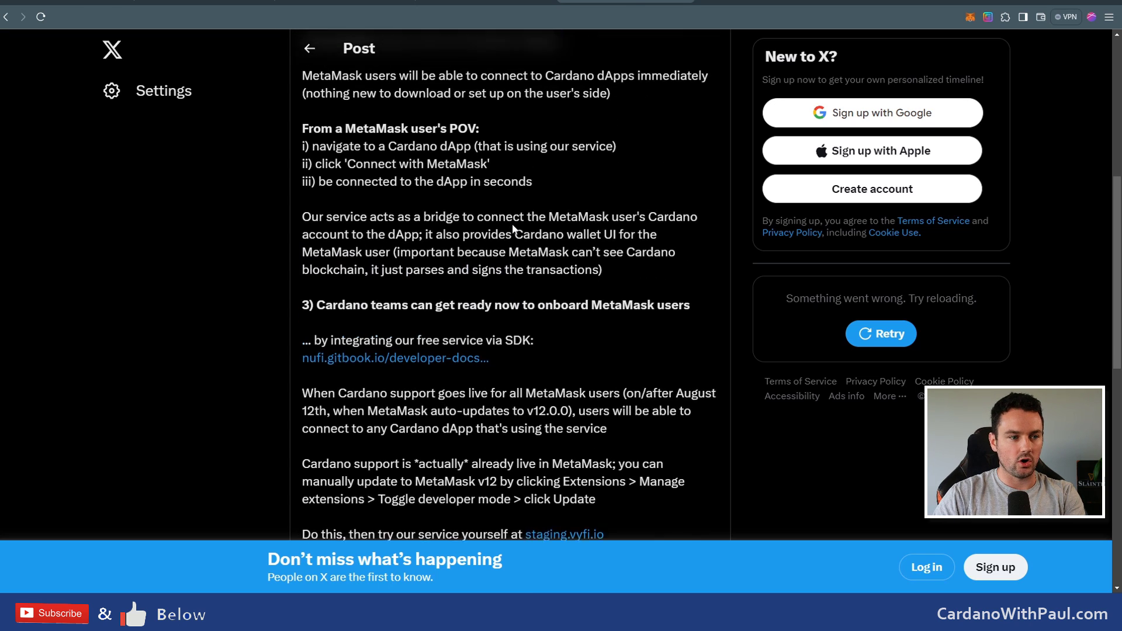
On the MetaMask Snaps site, scroll to the Interoperability, Security, Communication and Account Management categories
{"action": "left_click", "coordinate": [470, 2]}
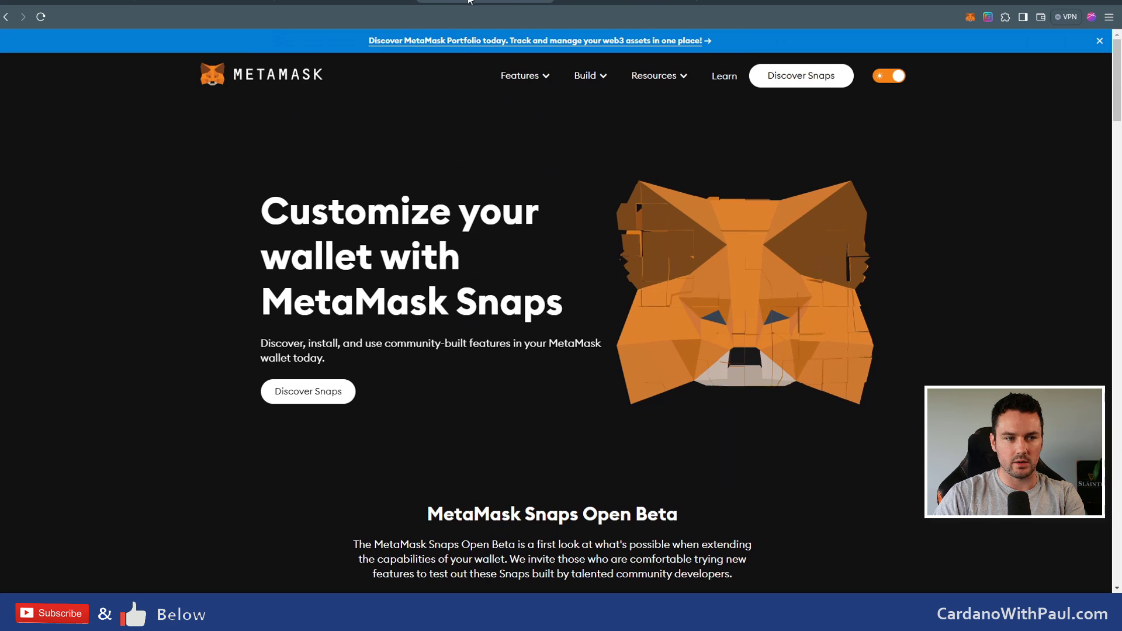
{"action": "scroll", "coordinate": [451, 273], "scroll_direction": "down", "scroll_amount": 14}
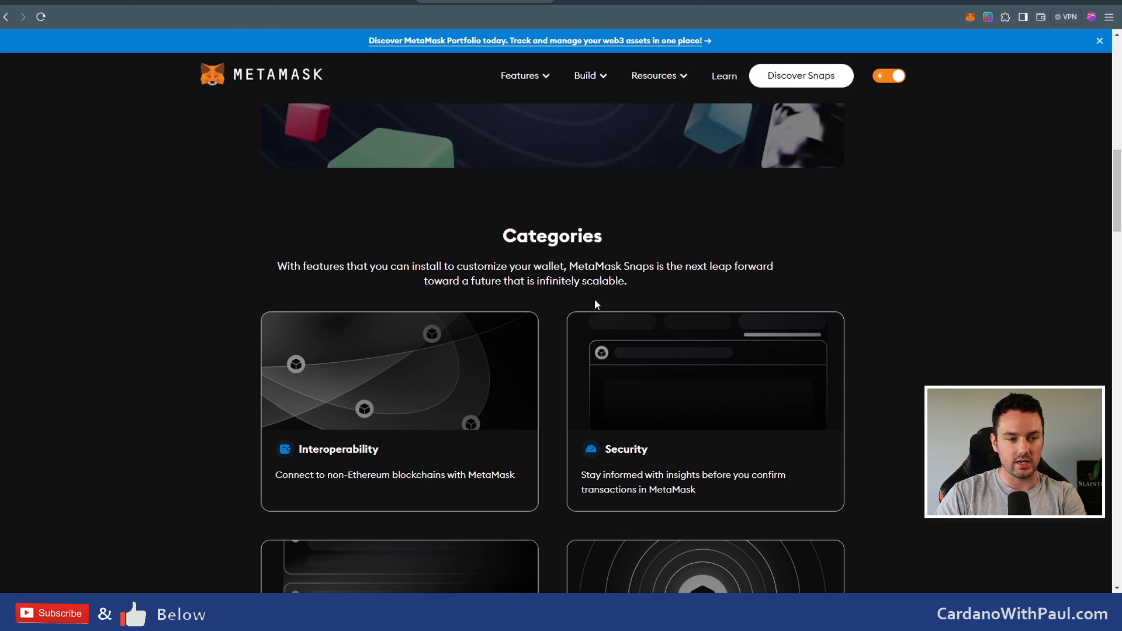
{"action": "scroll", "coordinate": [562, 333], "scroll_direction": "down", "scroll_amount": 2}
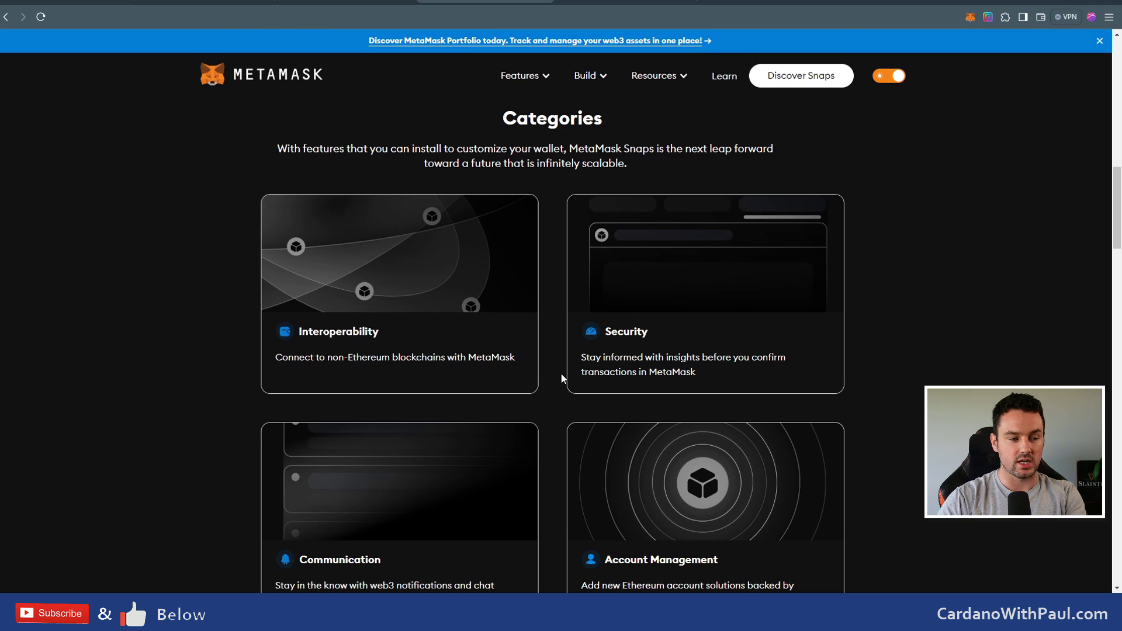
{"action": "scroll", "coordinate": [672, 309], "scroll_direction": "down", "scroll_amount": 1}
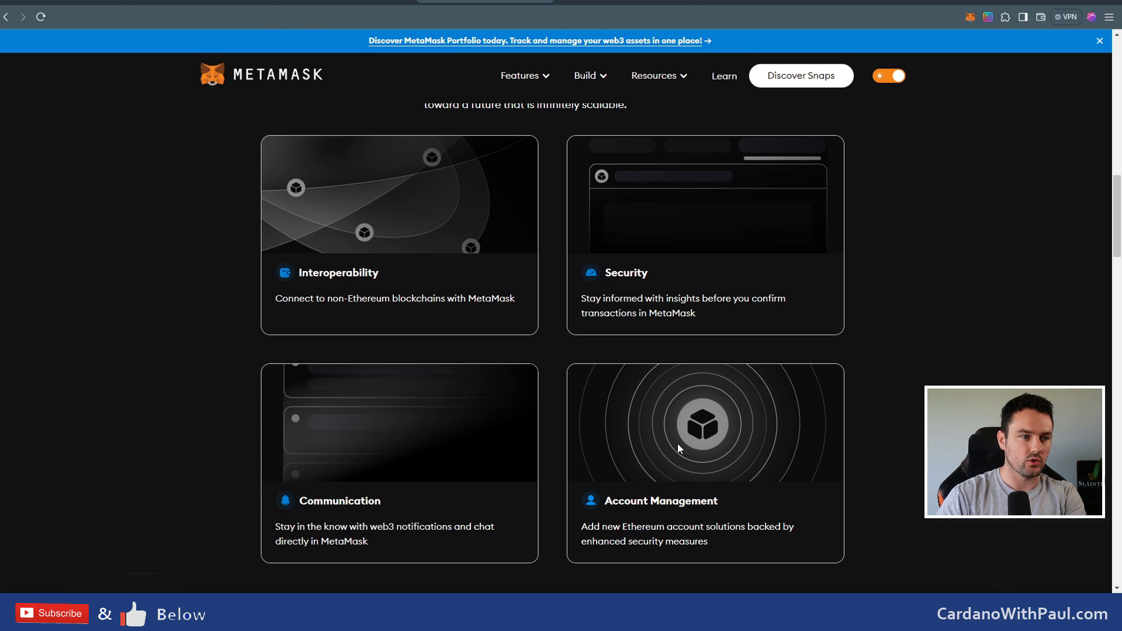
{"action": "left_click", "coordinate": [345, 2]}
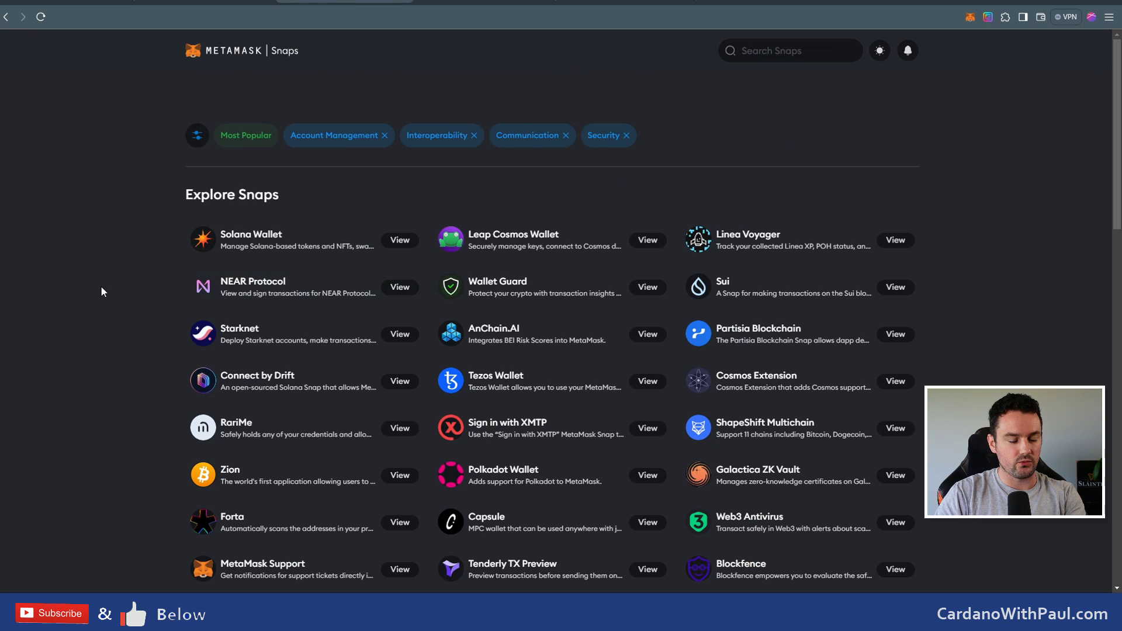